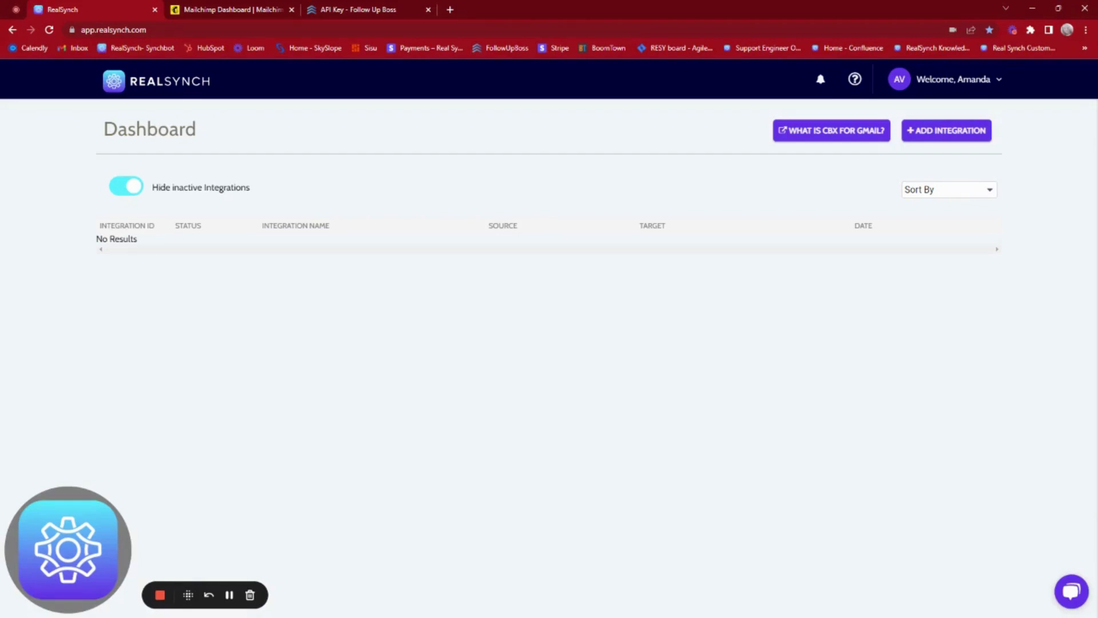
Step: Start a Follow Up Boss to MailChimp integration and go to Follow Up Boss's API settings
left_click(947, 133)
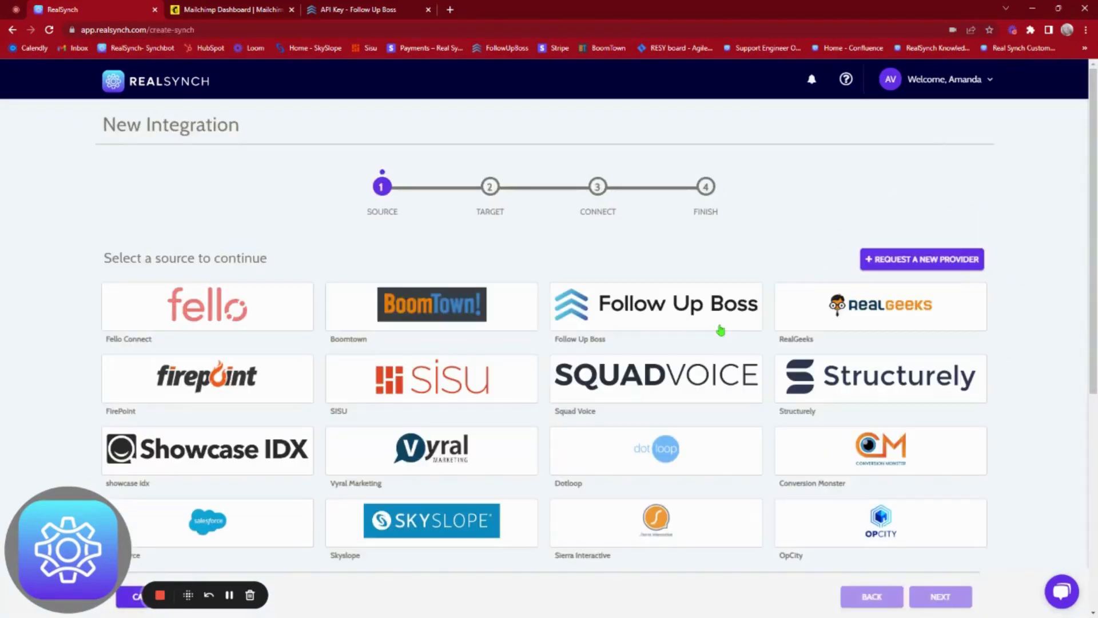
left_click(713, 316)
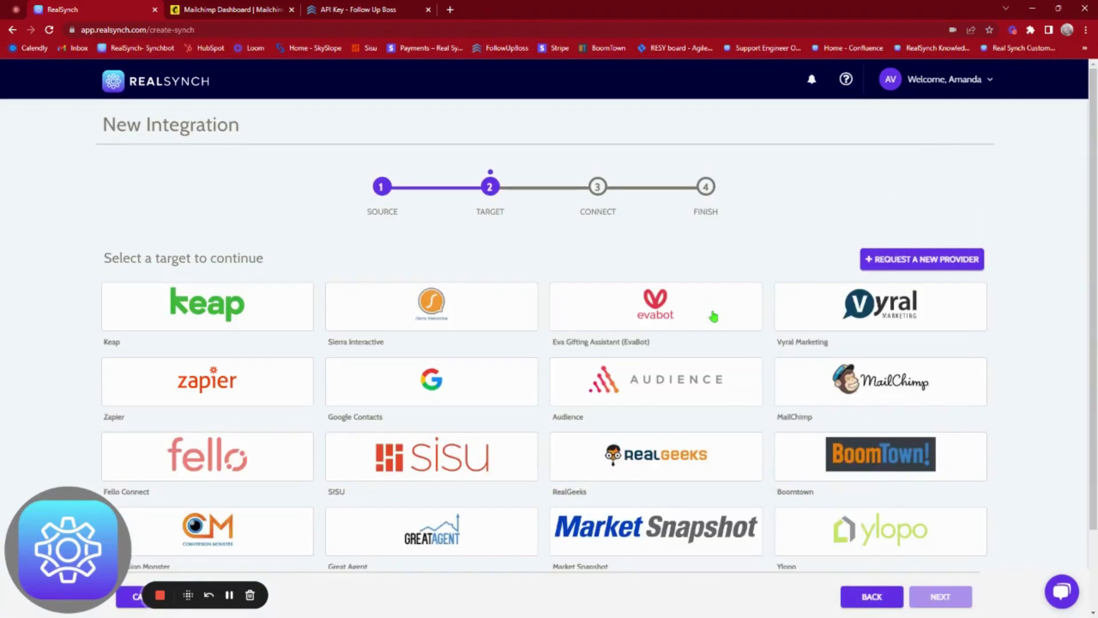
left_click(893, 398)
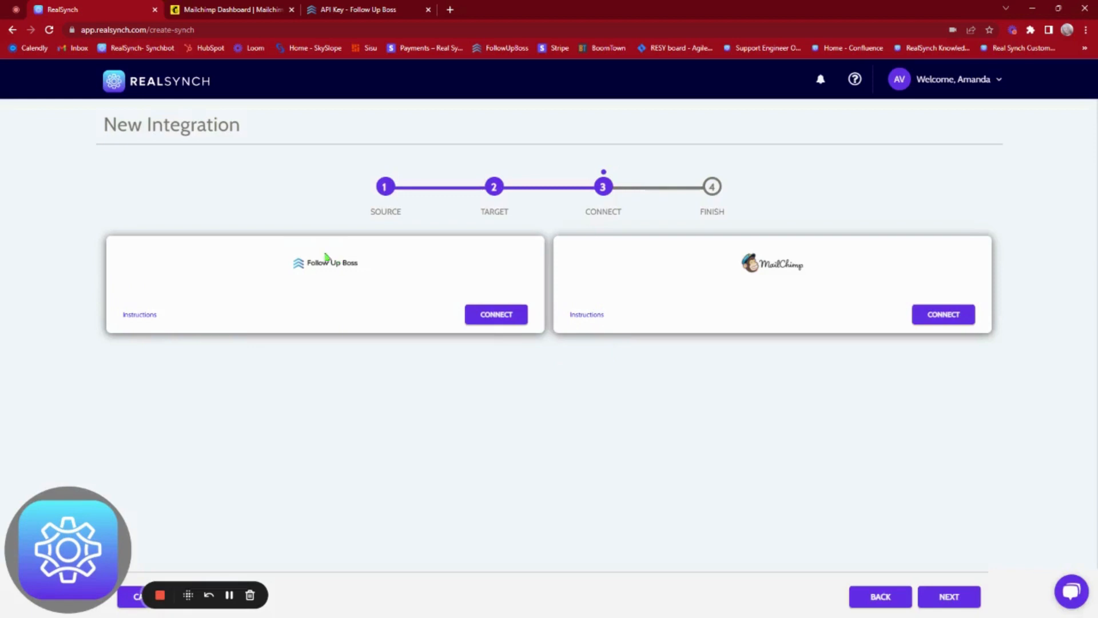
left_click(495, 314)
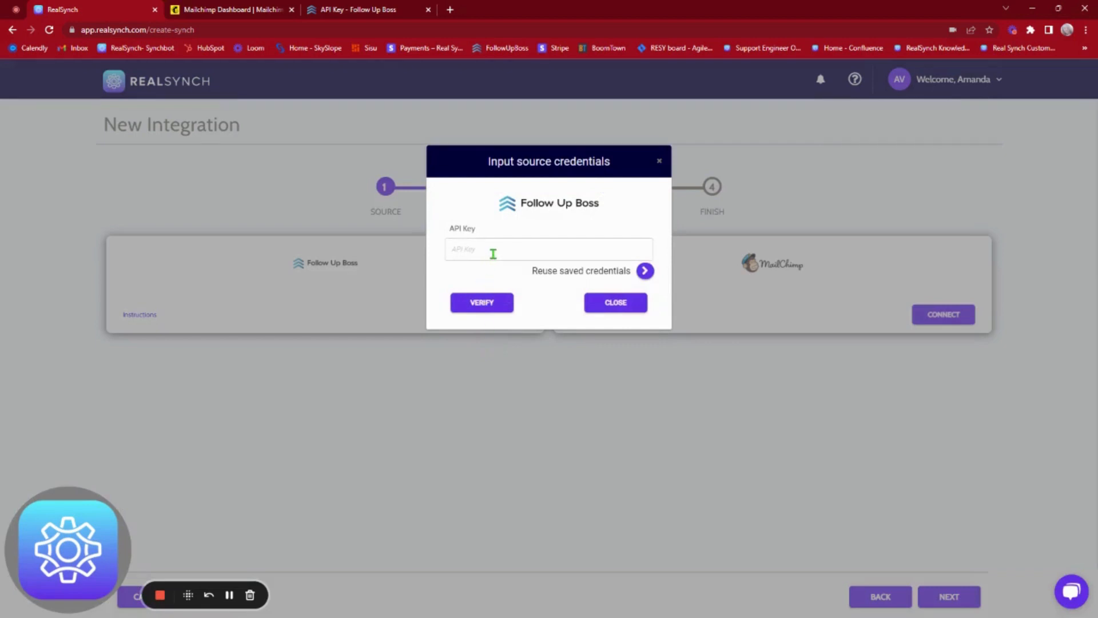
left_click(346, 11)
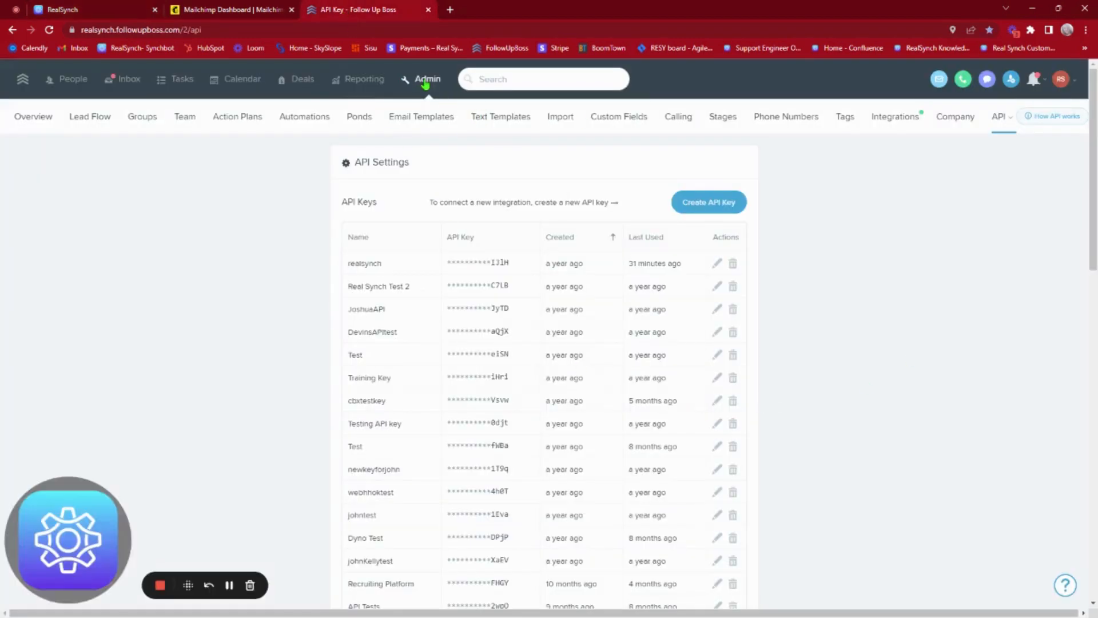
Step: Create a Follow Up Boss API key named 'FUB to MailChimp' and copy it
left_click(697, 207)
left_click(572, 236)
type("FUB to MailChimp")
left_click(650, 275)
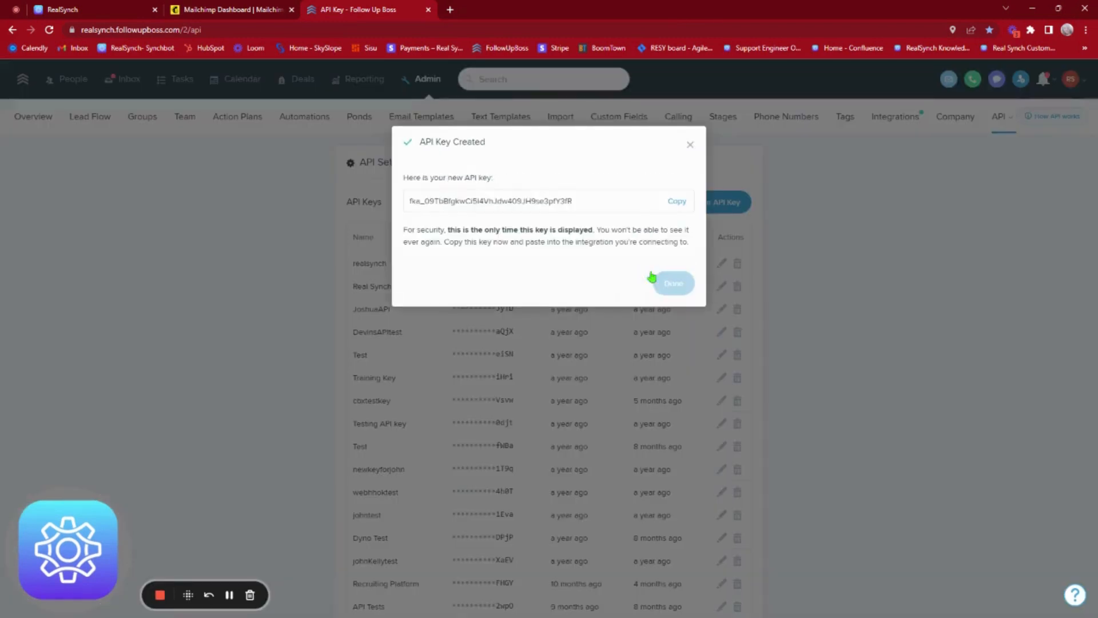
left_click(677, 202)
key("ctrl+c")
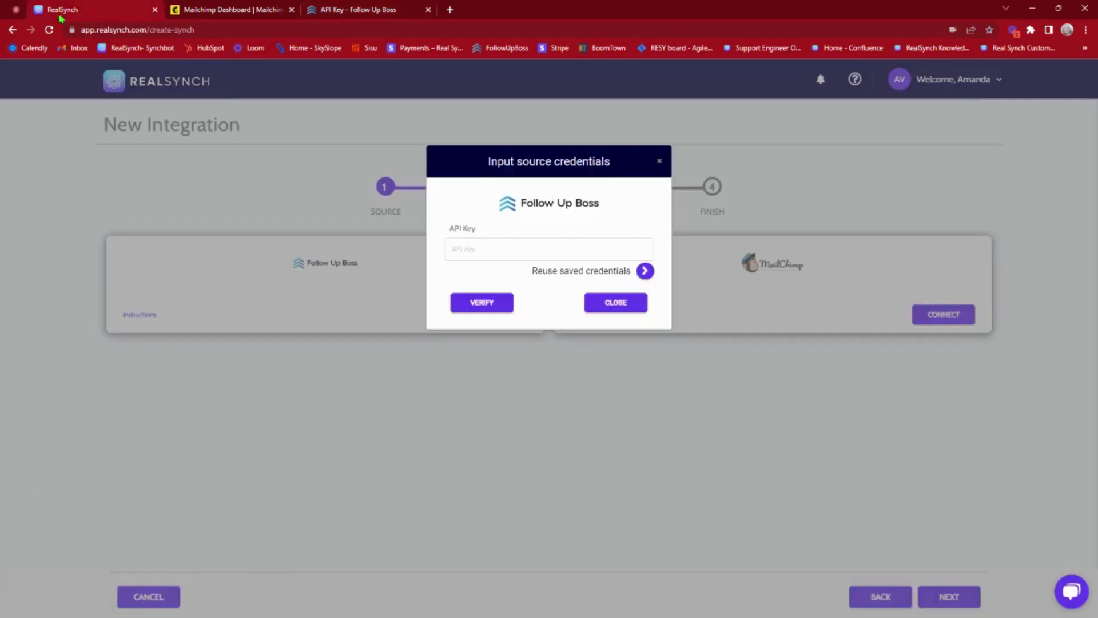
Step: Paste the copied API key into RealSynch and verify the Follow Up Boss connection
left_click(58, 11)
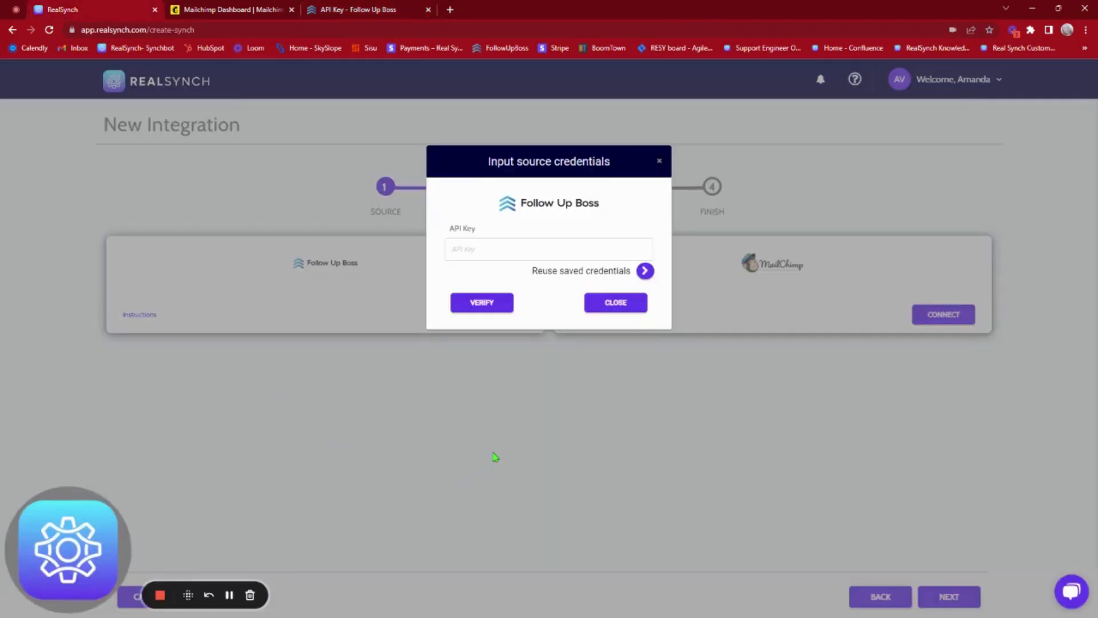
left_click(501, 253)
key("ctrl+v")
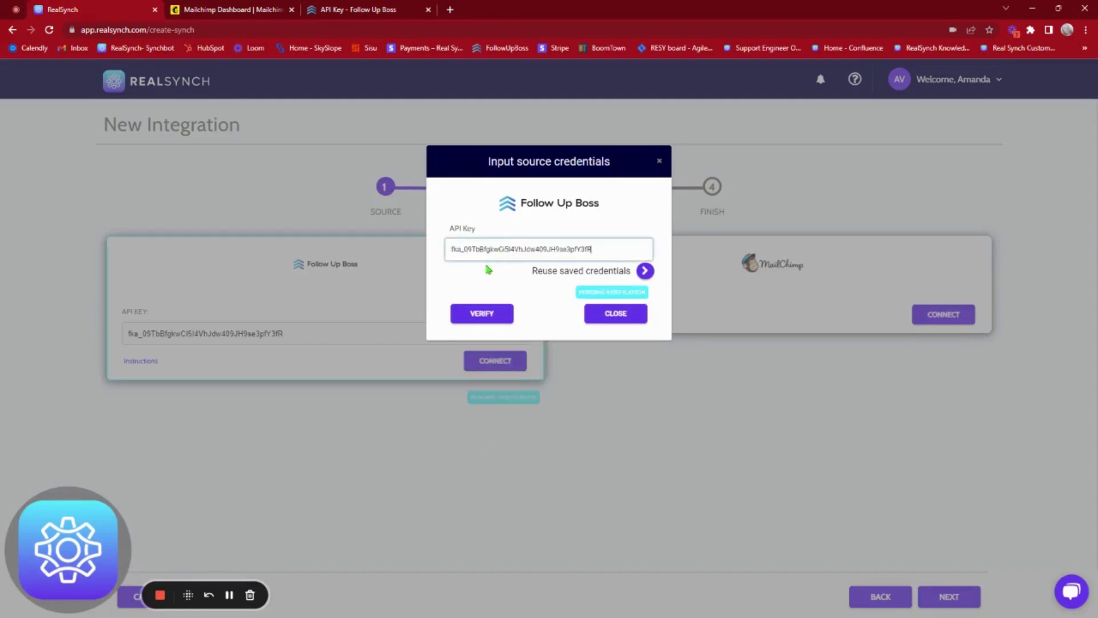
left_click(486, 315)
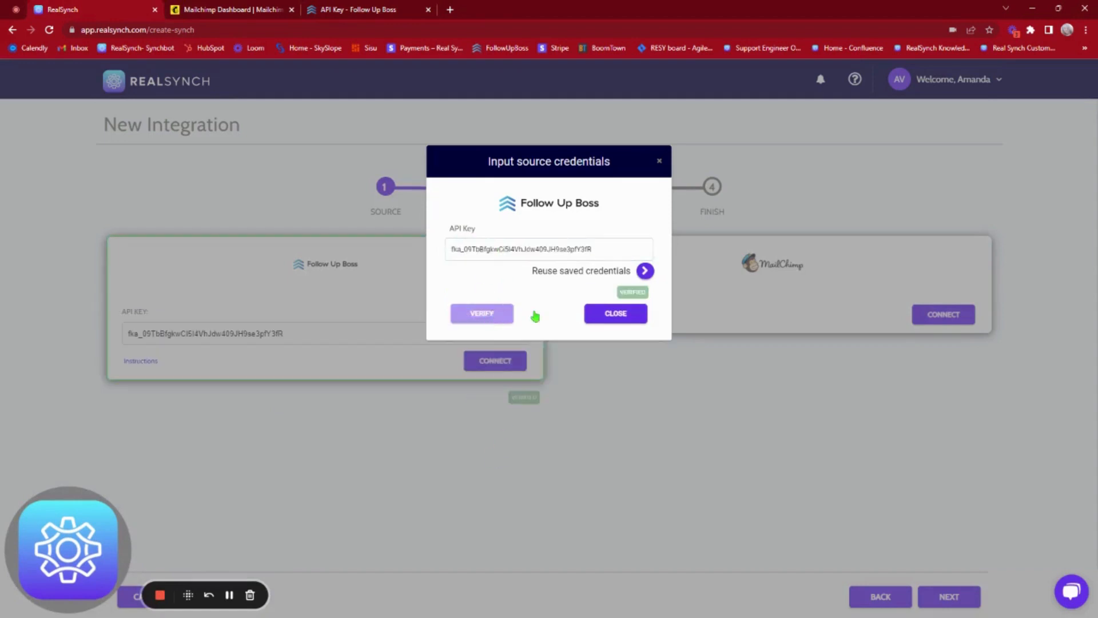
left_click(625, 321)
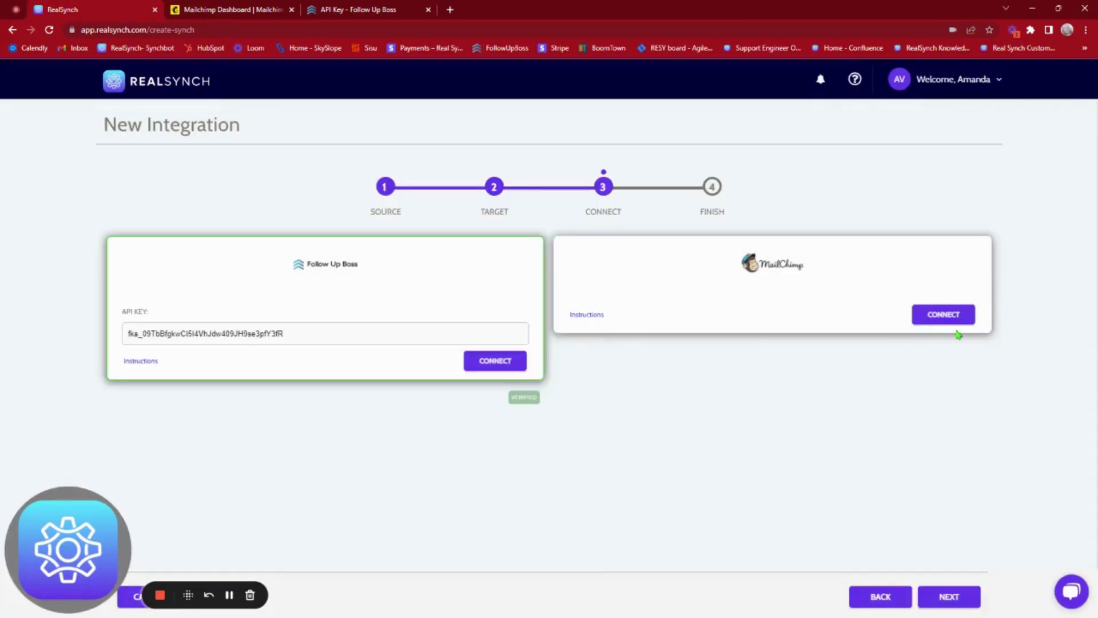
Step: Connect MailChimp by allowing Real Synch Prod access, then verify it
left_click(936, 319)
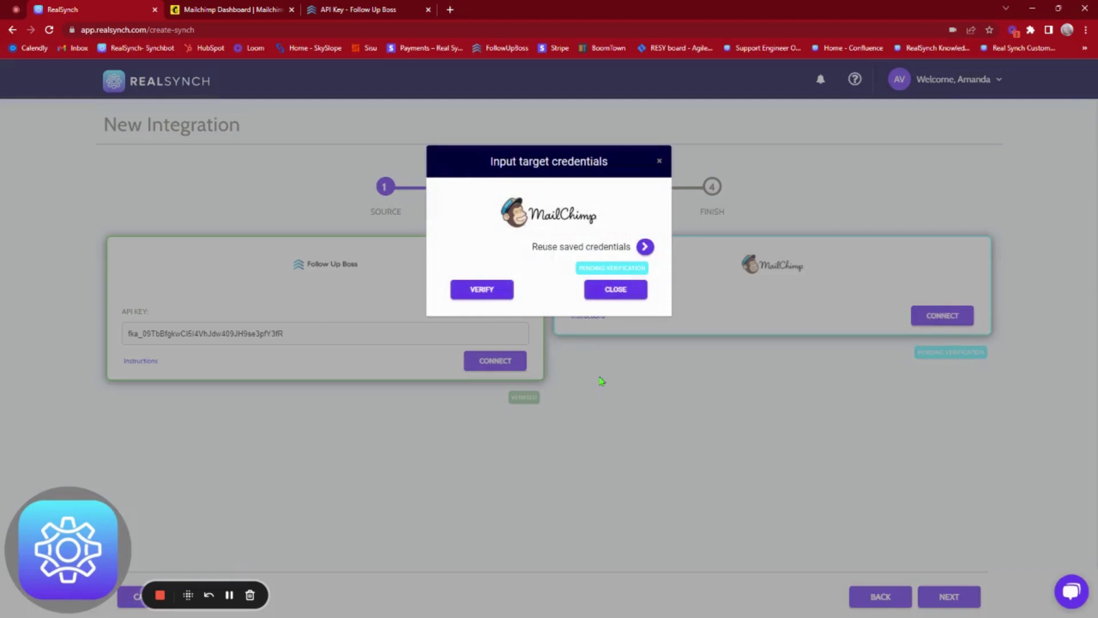
left_click(483, 290)
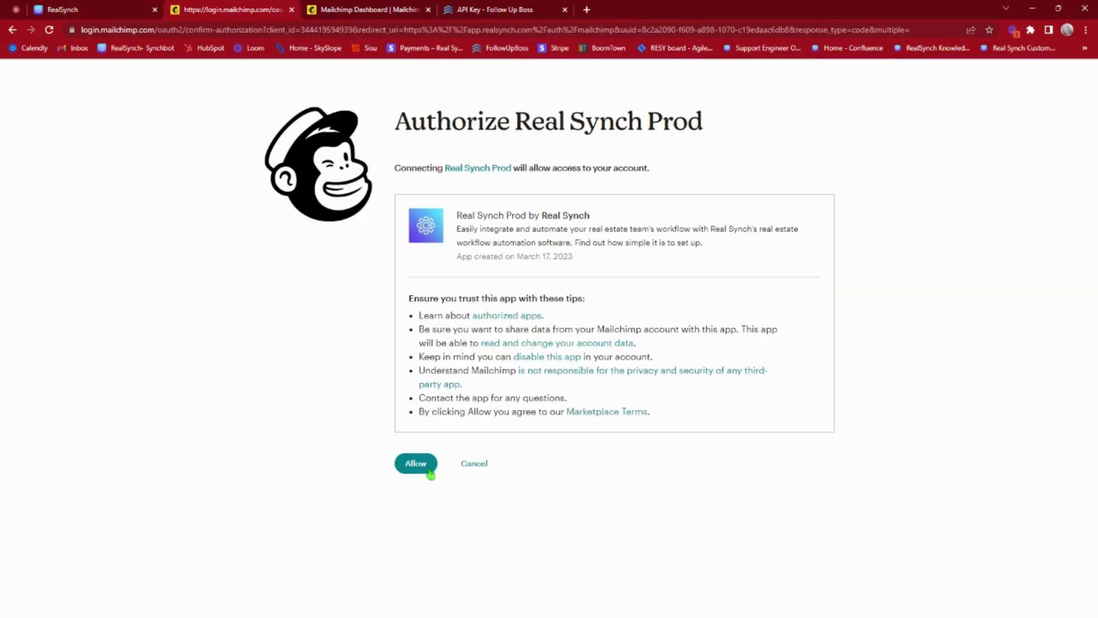
left_click(418, 466)
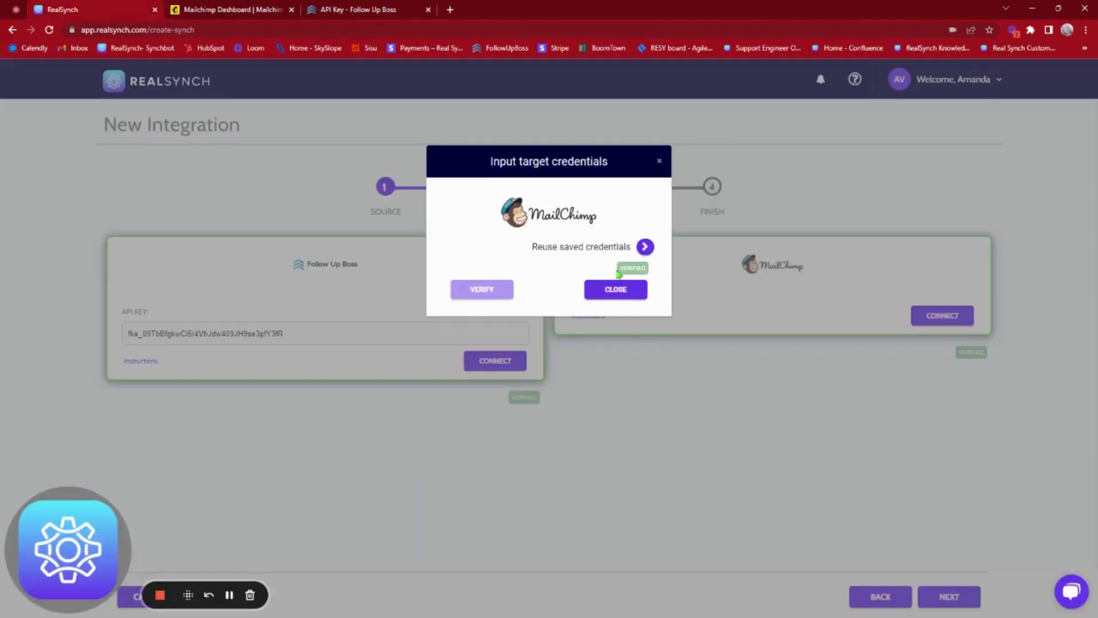
left_click(598, 293)
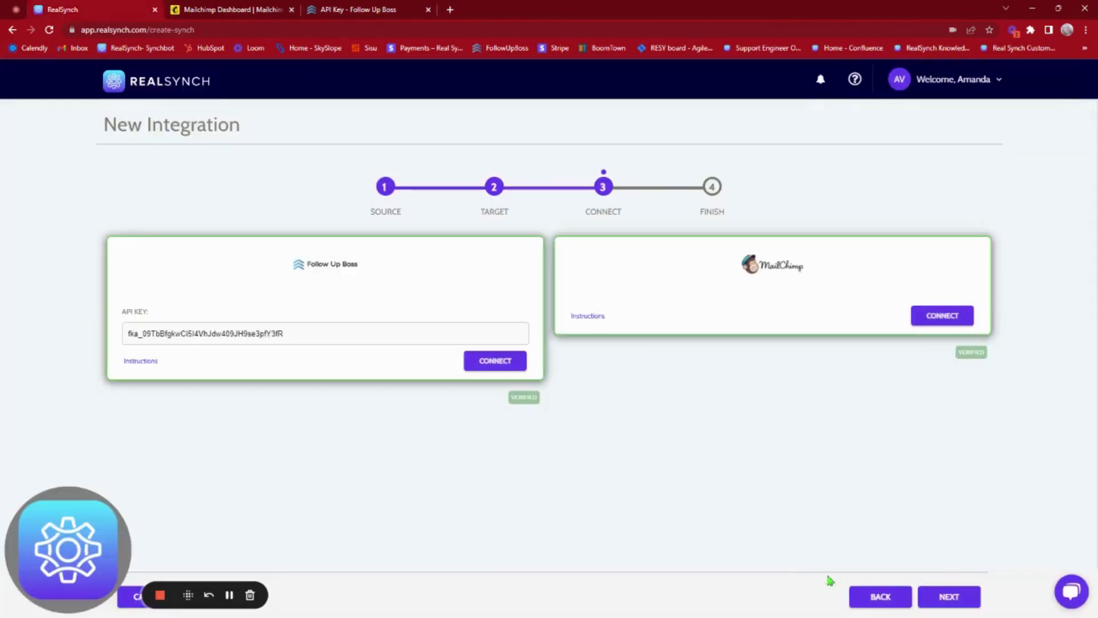
Step: Advance to the Finish step and review the source options, with all activities enabled
left_click(938, 594)
scroll(464, 443, "down", 1)
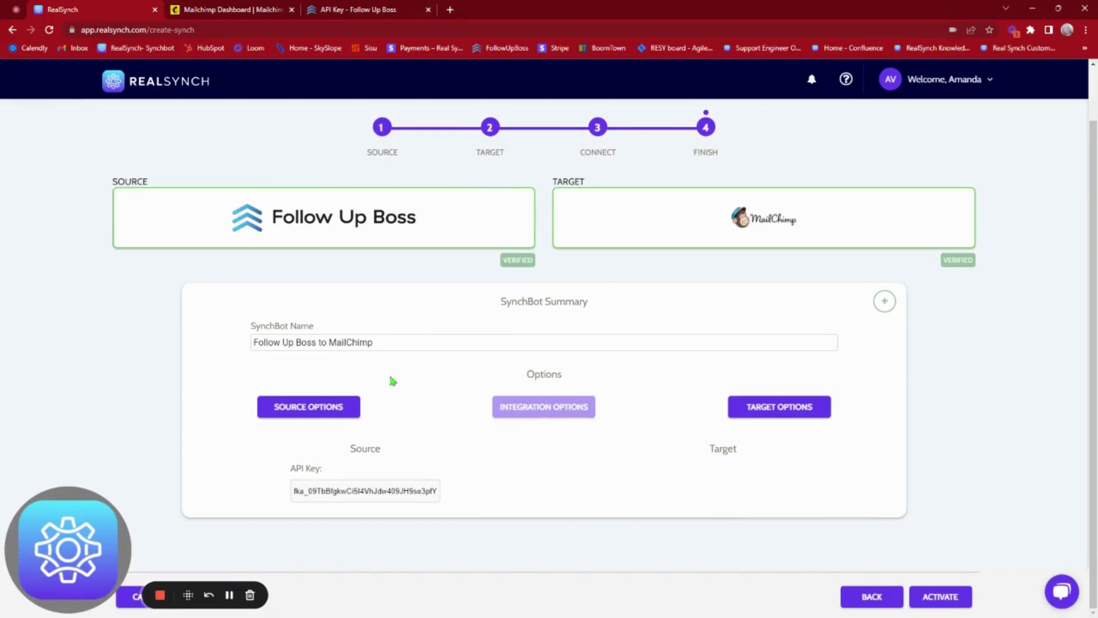
left_click(274, 415)
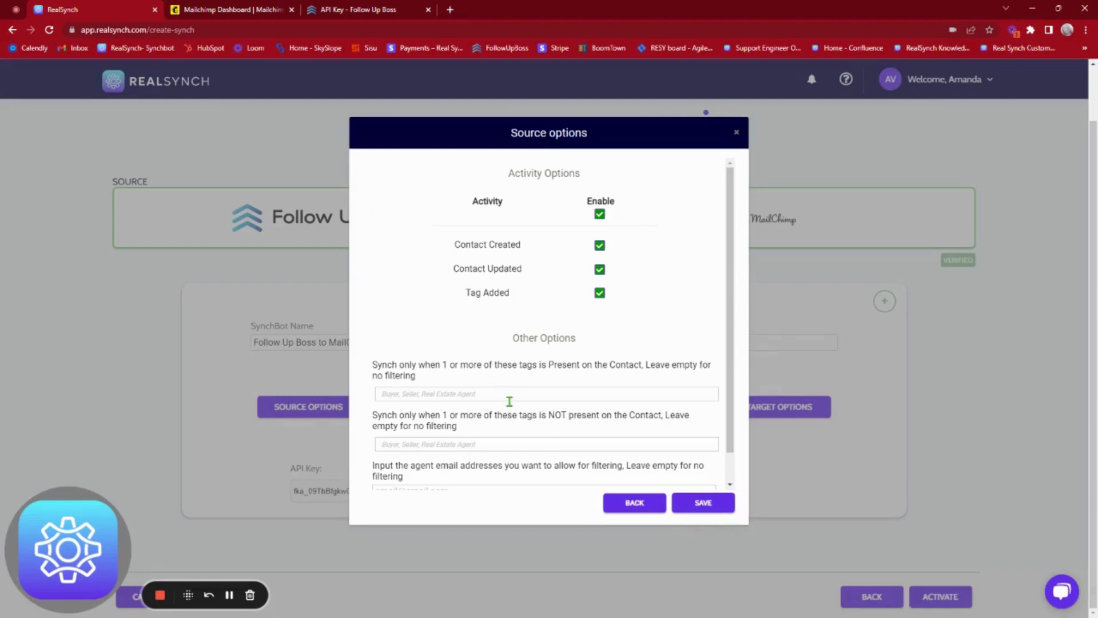
left_click(643, 508)
Step: In the target options, select the Realsynch audience for syncing
left_click(716, 247)
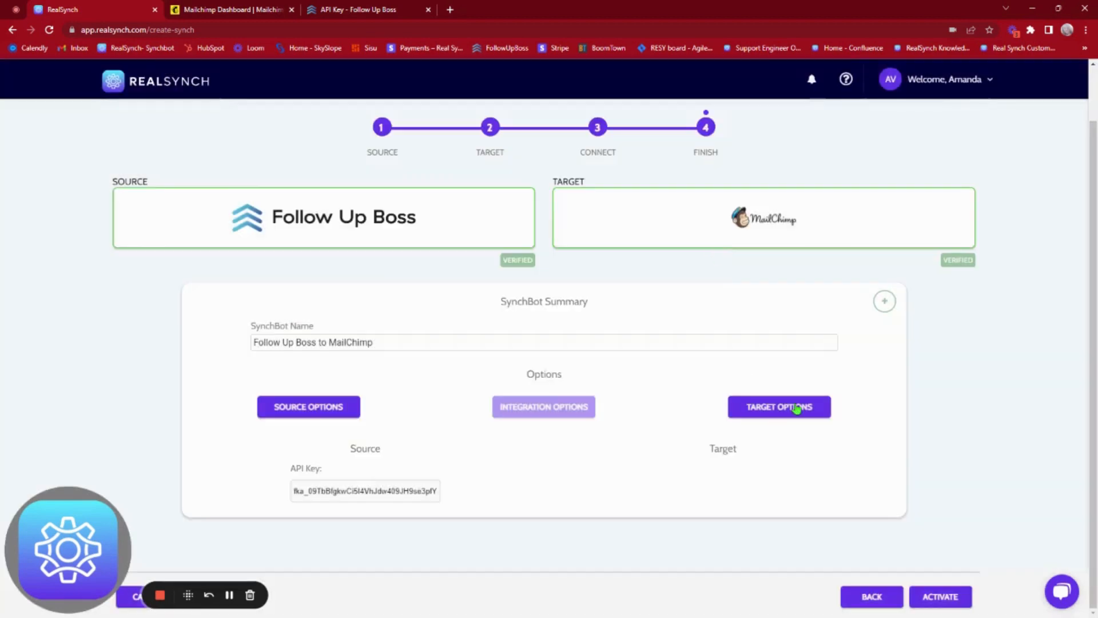
left_click(796, 409)
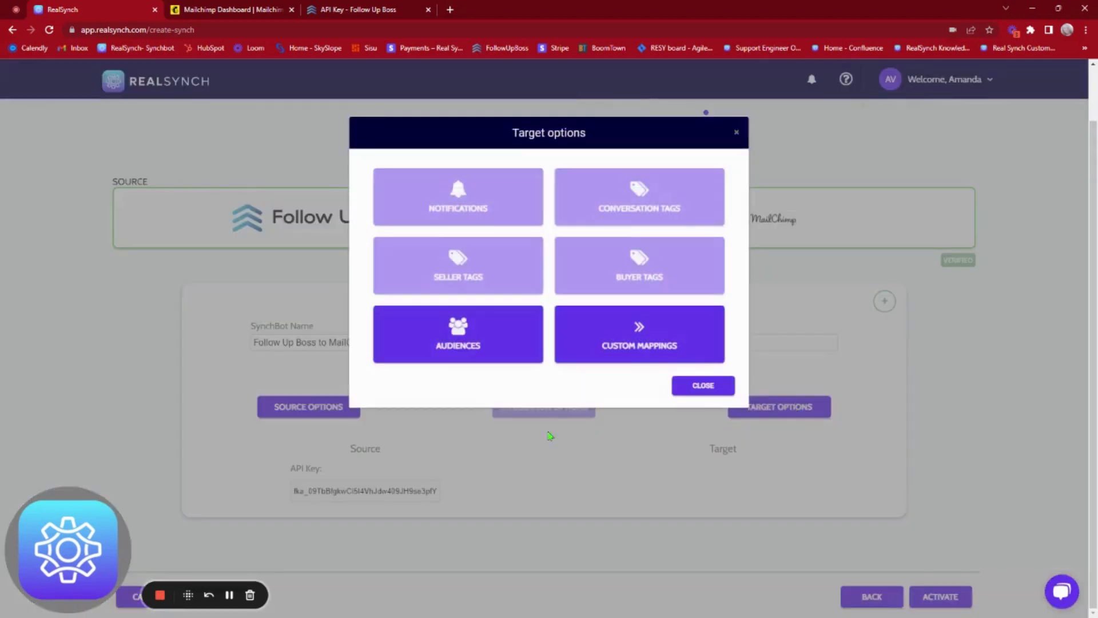
left_click(469, 350)
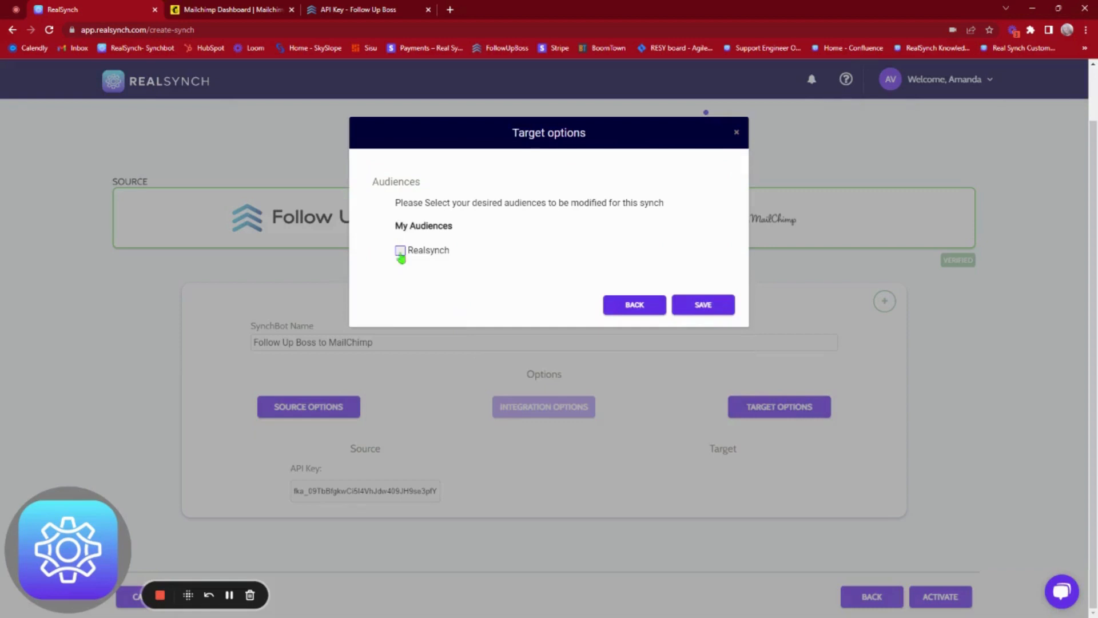
left_click(400, 251)
left_click(716, 307)
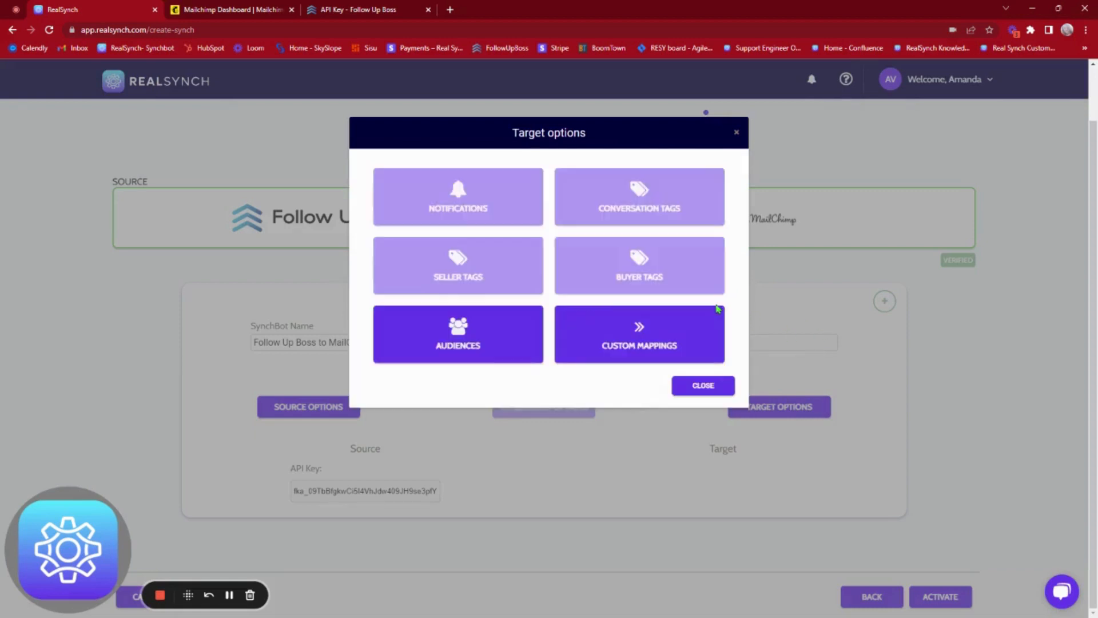
Step: Add an 'unsubscribe' tag custom mapping, save it, and return to the summary
left_click(635, 347)
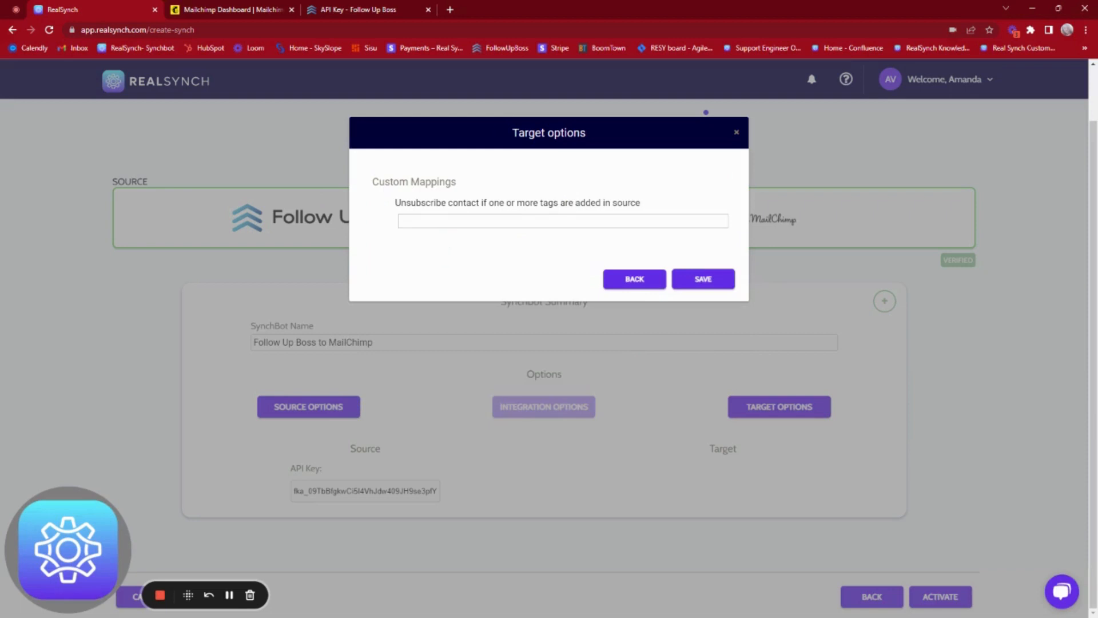
left_click(435, 221)
type("unsubscribe")
key("Return")
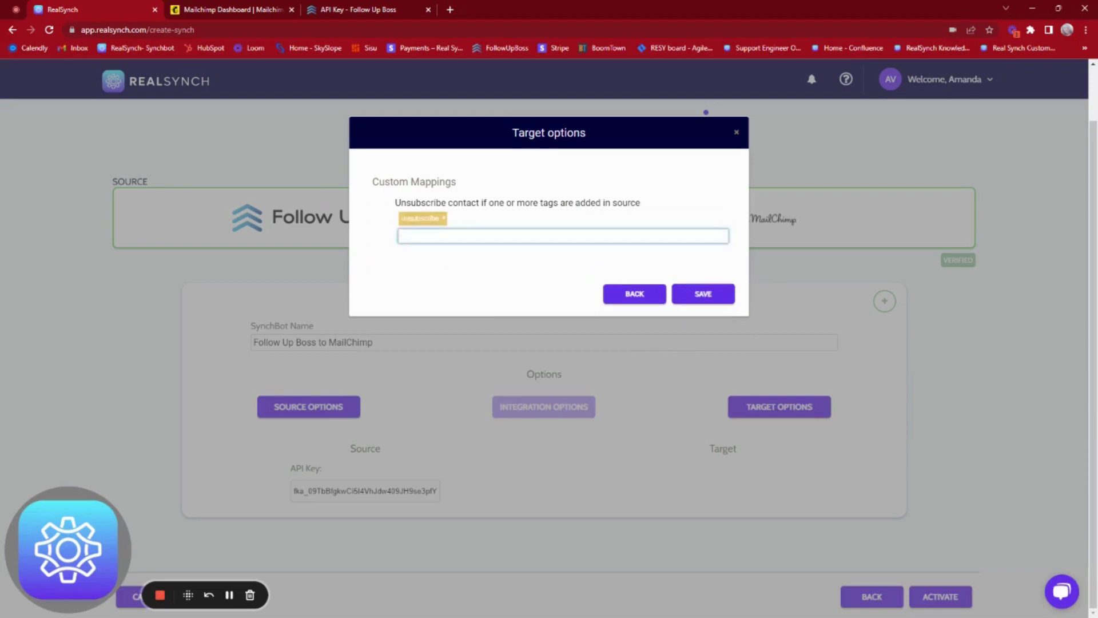
left_click(722, 303)
left_click(692, 387)
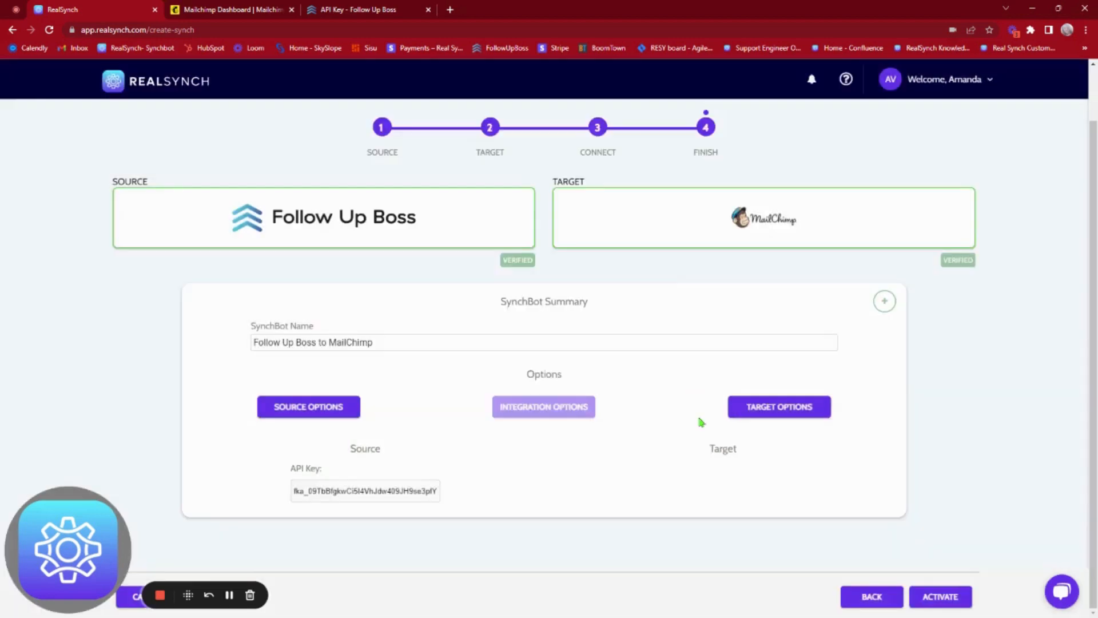
Step: Activate the Follow Up Boss To MailChimp integration so it shows Active on the Dashboard
left_click(959, 597)
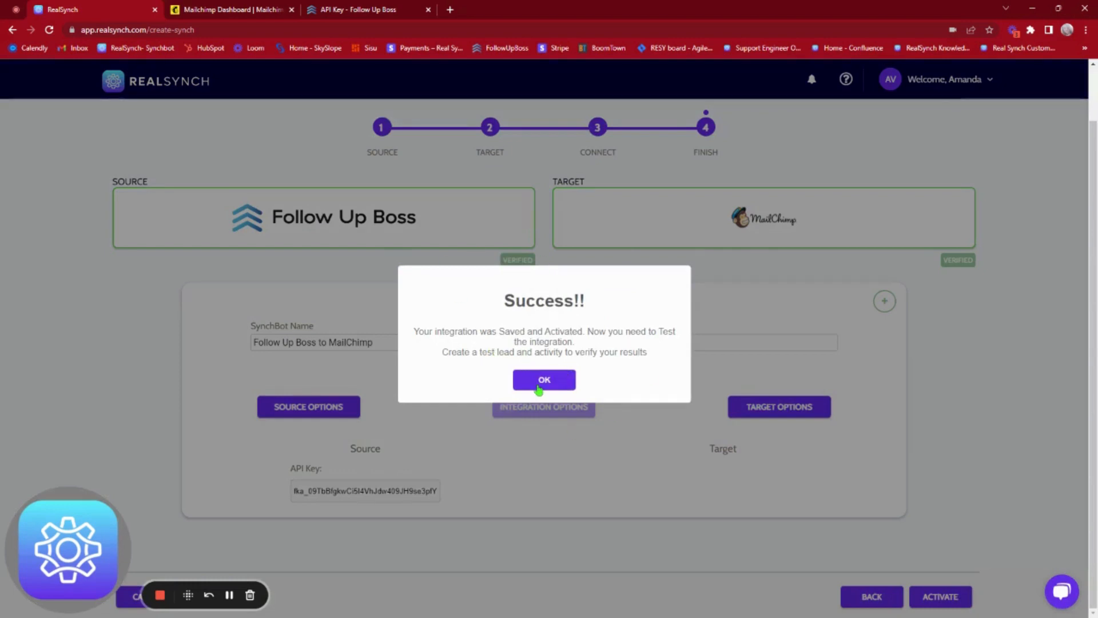
left_click(539, 382)
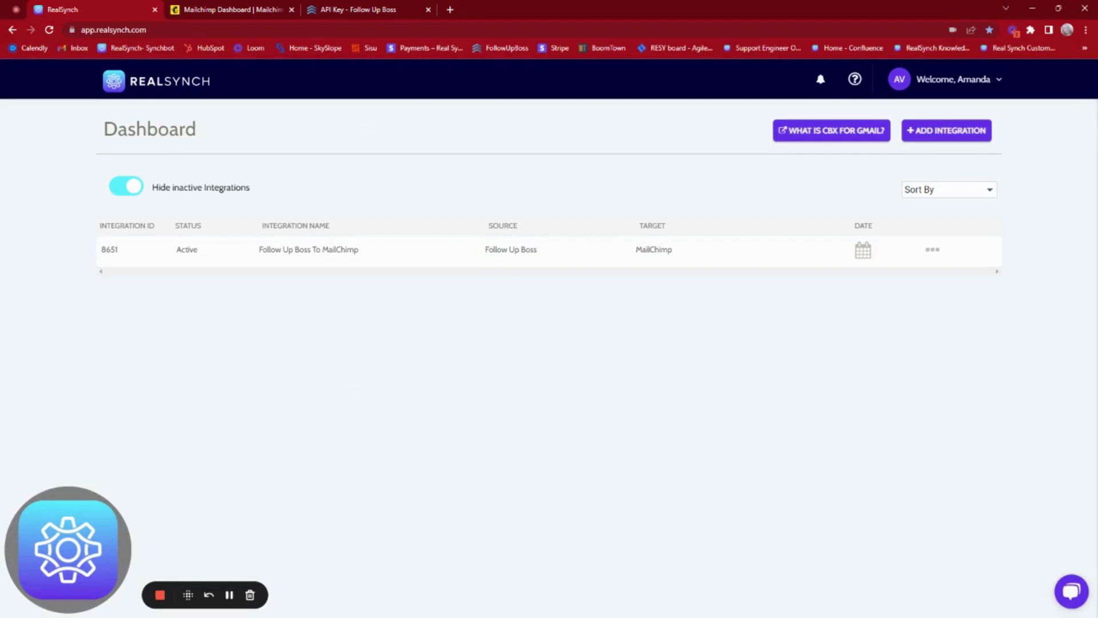
Step: Add the filled-in test person with source ActiveRain in Follow Up Boss, then check Mailchimp
left_click(229, 595)
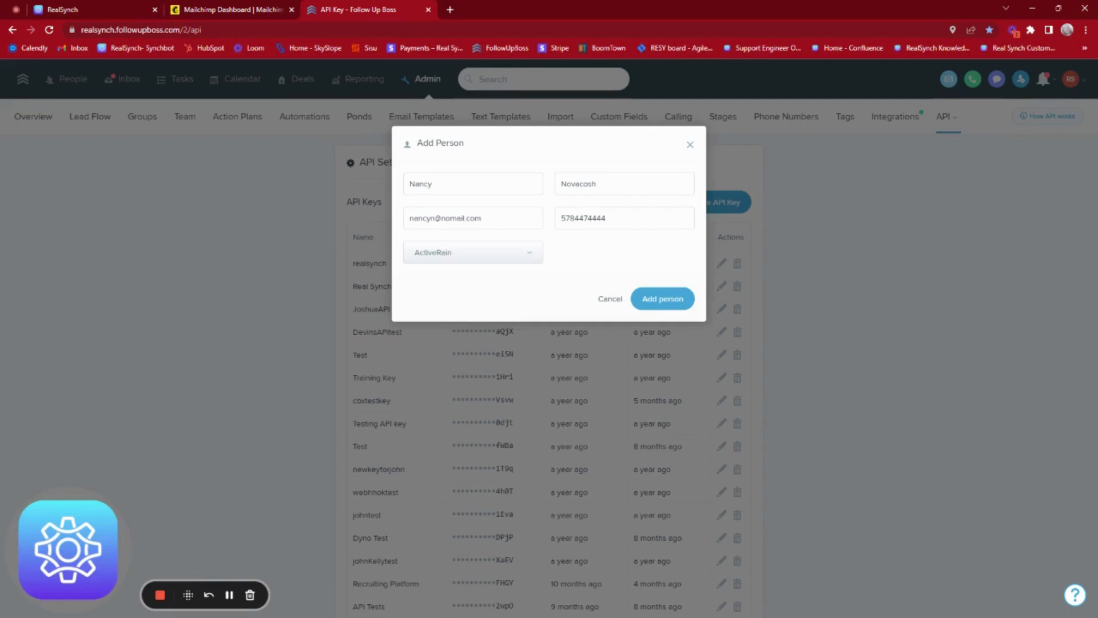
left_click(676, 300)
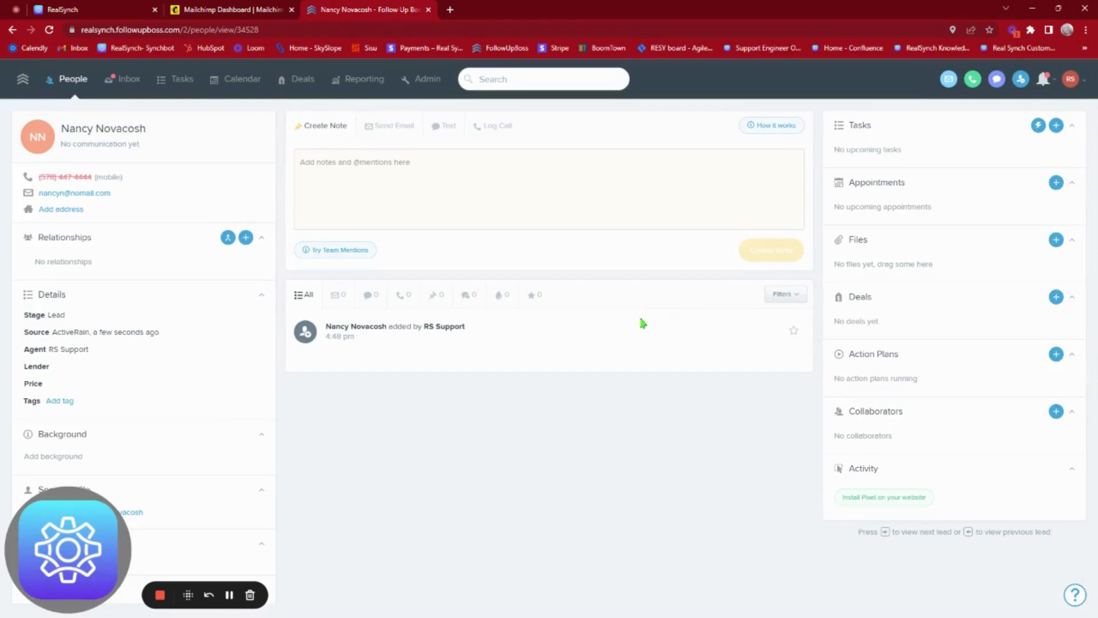
left_click(242, 12)
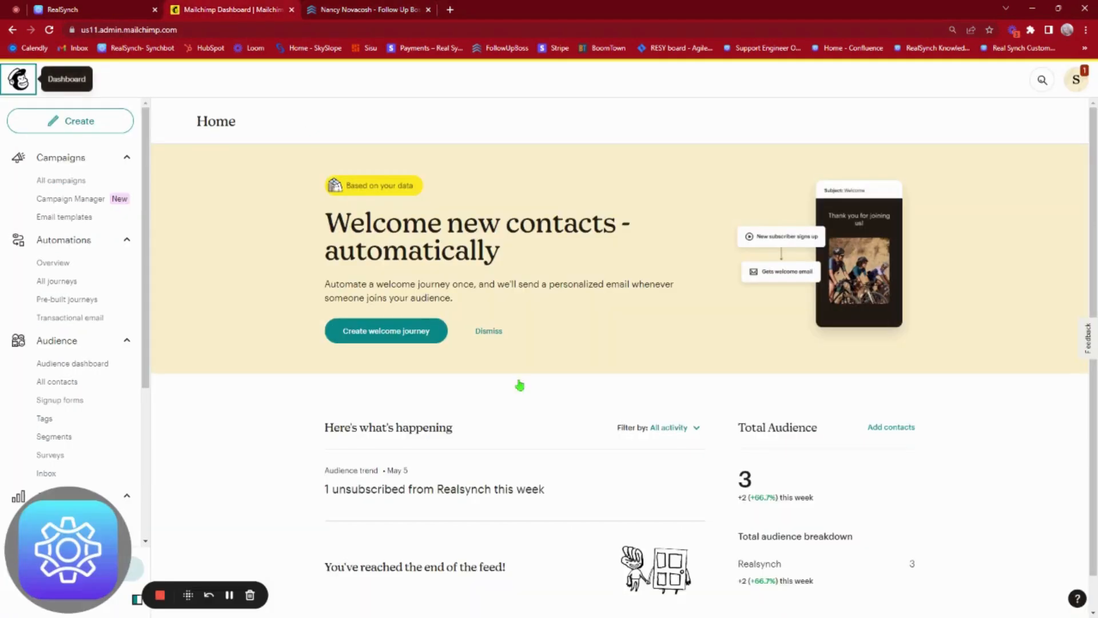
Step: Find the new contact in Mailchimp's All contacts, Subscribed with tag 34528, then return to Follow Up Boss
left_click(103, 389)
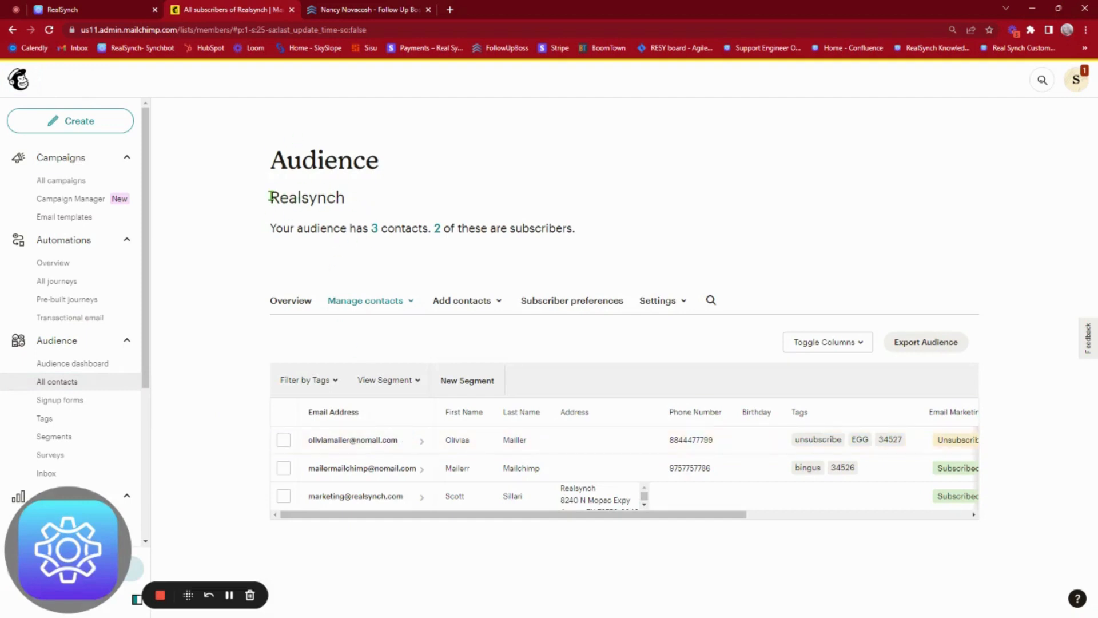
left_click(49, 29)
left_click(363, 446)
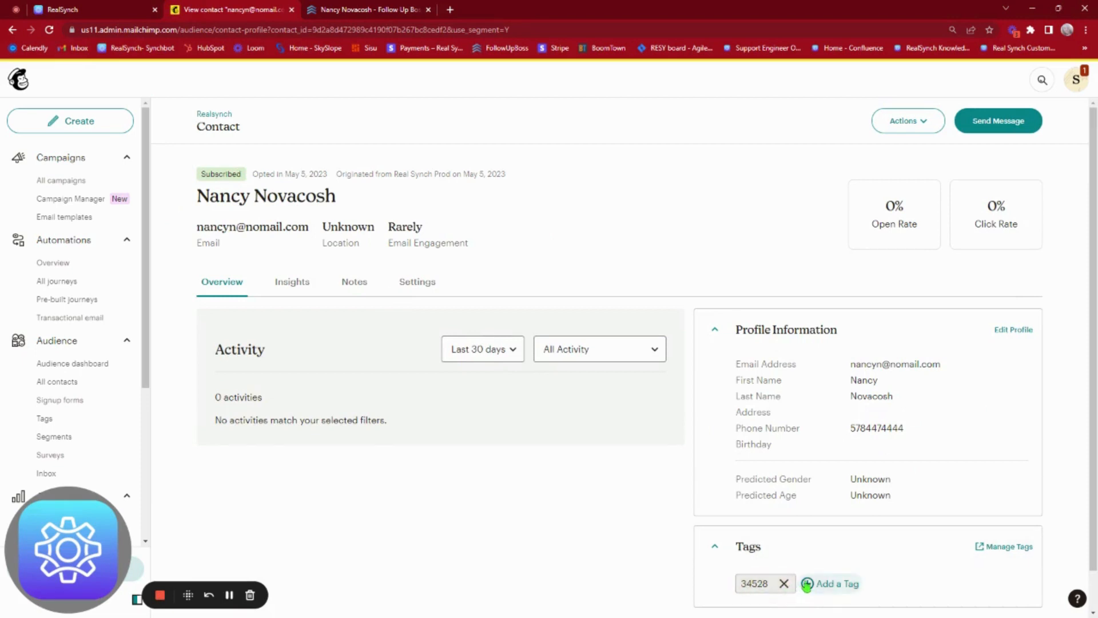
left_click(339, 8)
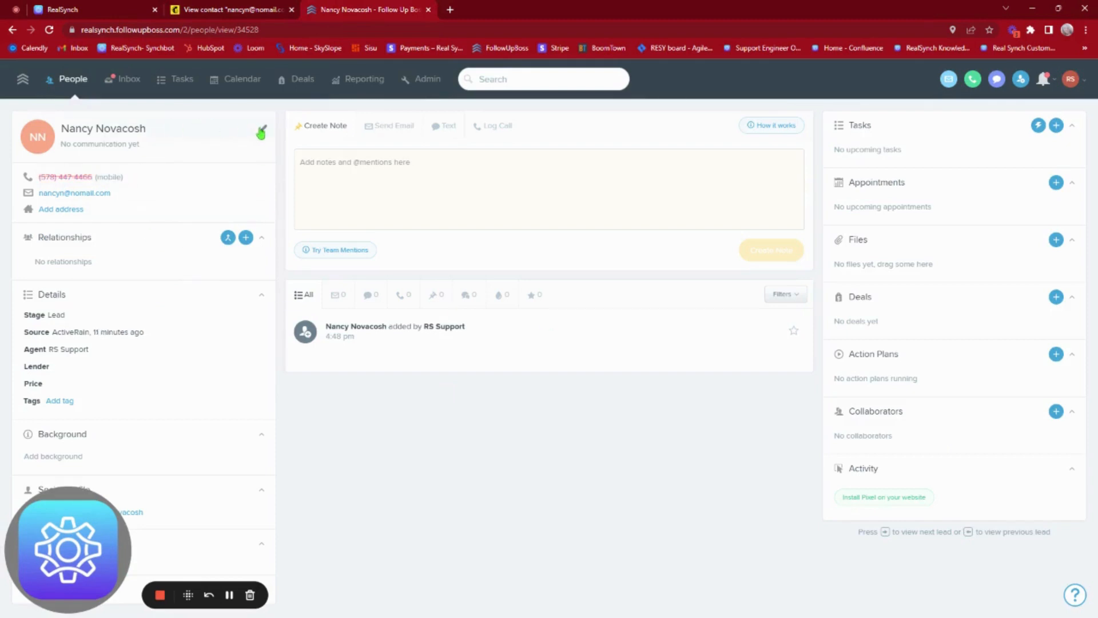
Step: Change the test person's first name, add the fub tag, and reload the Mailchimp profile
left_click(261, 129)
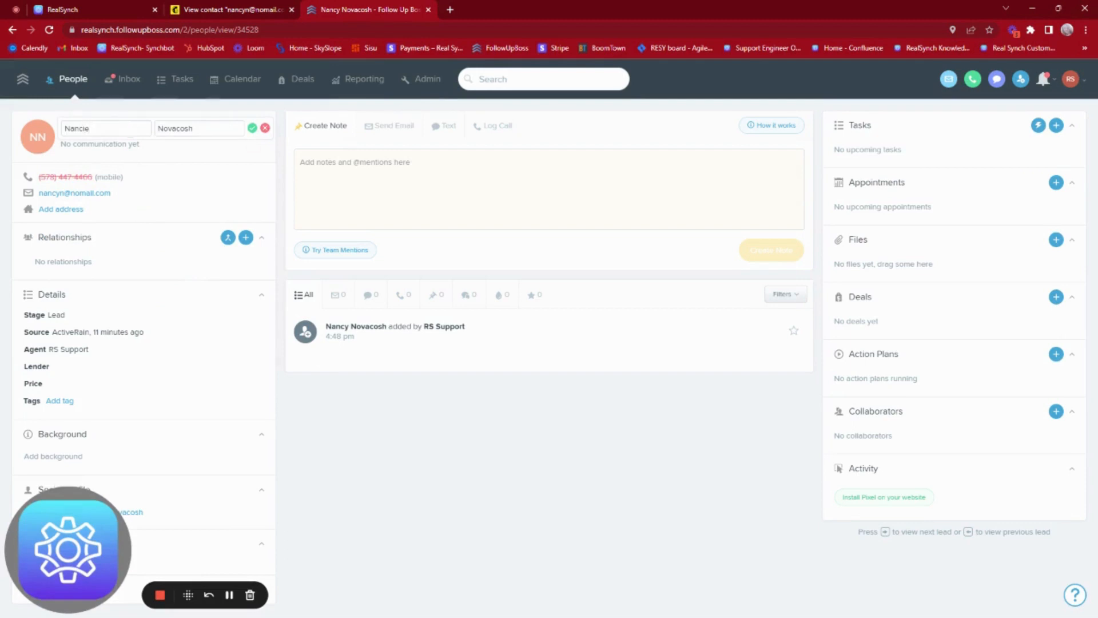
left_click(252, 128)
left_click(138, 400)
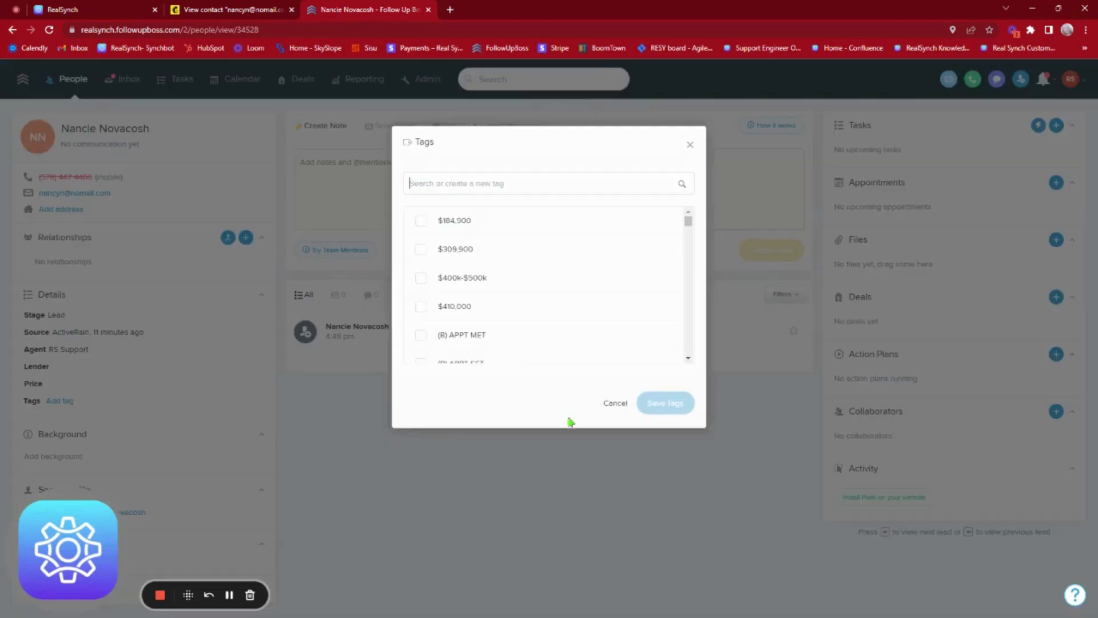
scroll(657, 270, "down", 10)
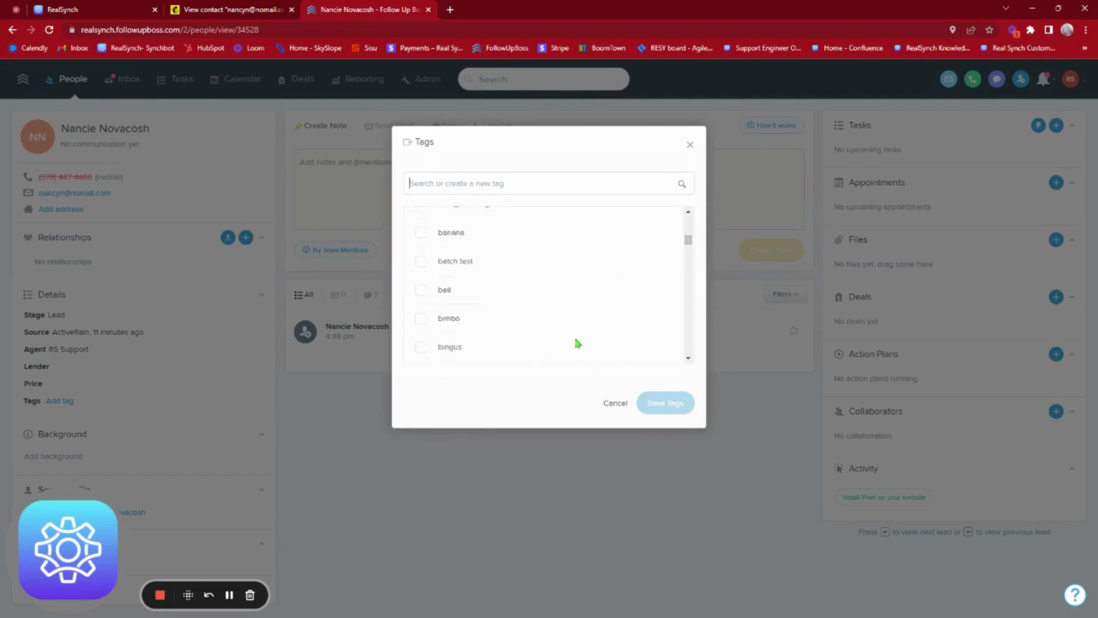
scroll(576, 342, "down", 12)
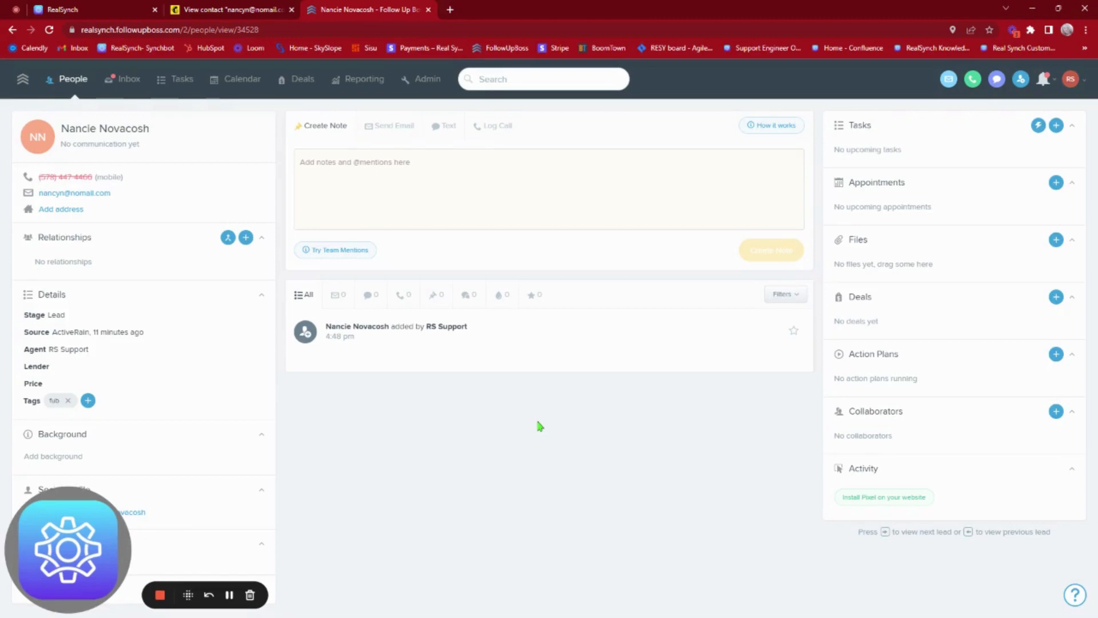
left_click(229, 594)
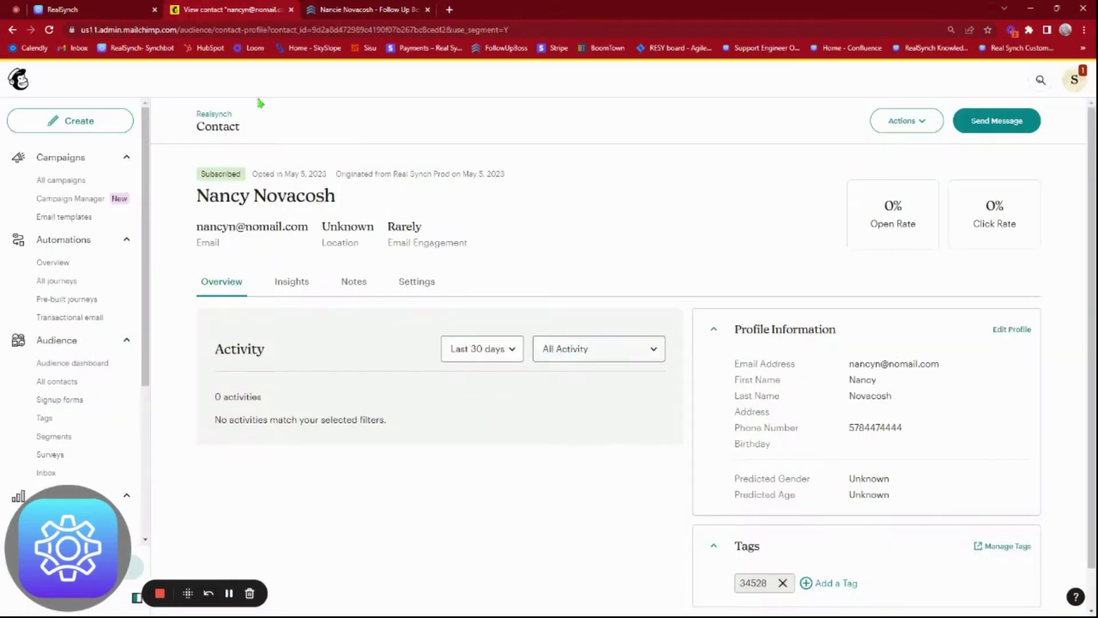
left_click(49, 29)
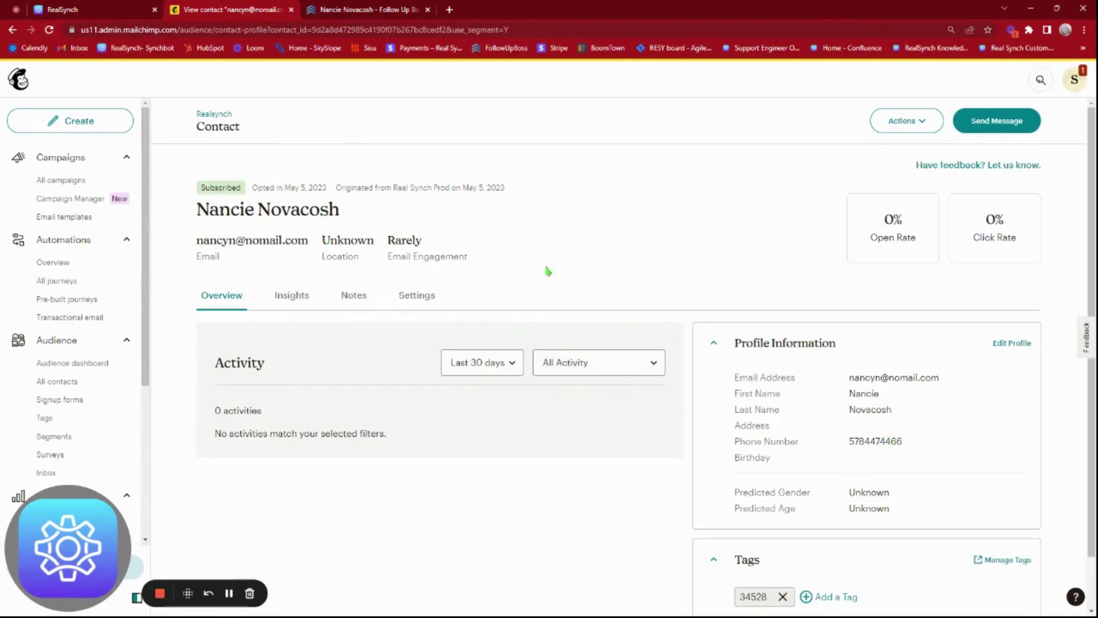
Step: Reload the Mailchimp contact to confirm the fub tag has synced
left_click(372, 13)
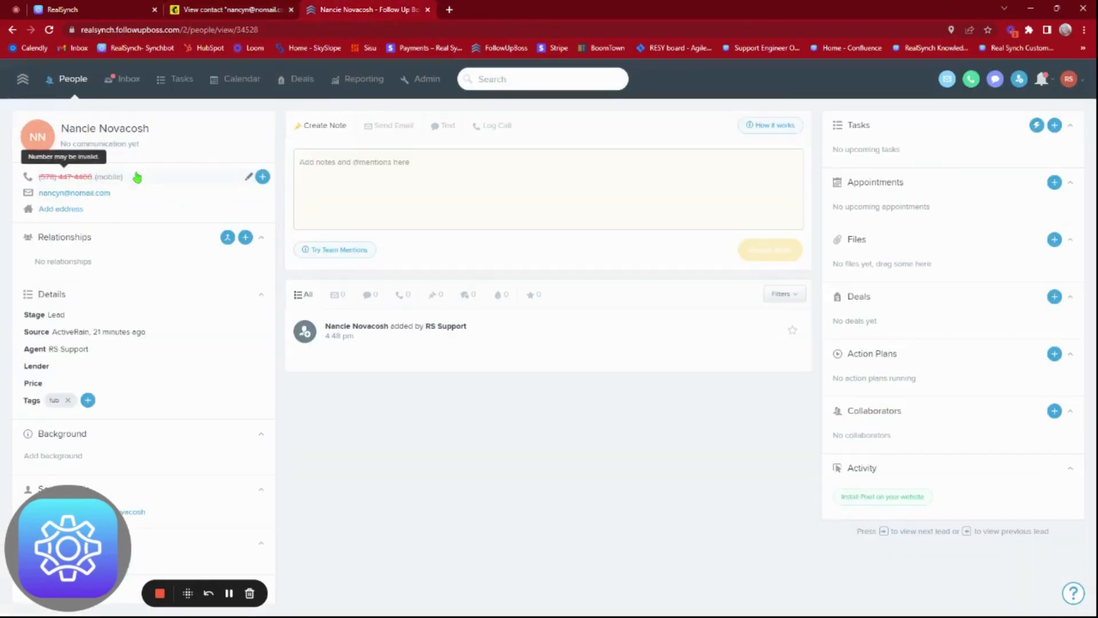
left_click(246, 9)
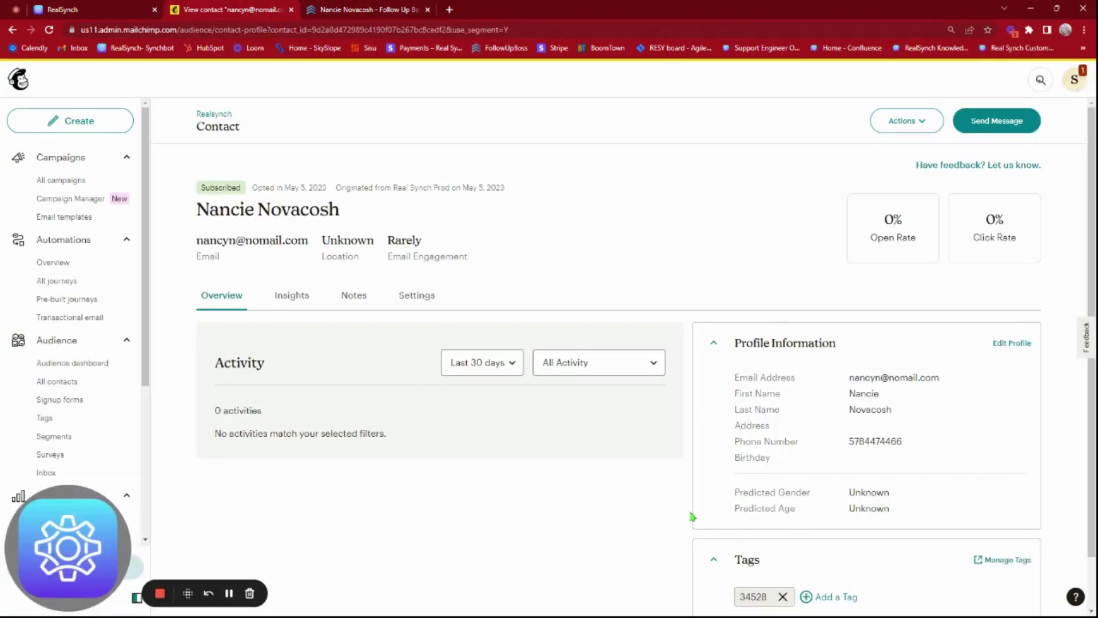
left_click(49, 30)
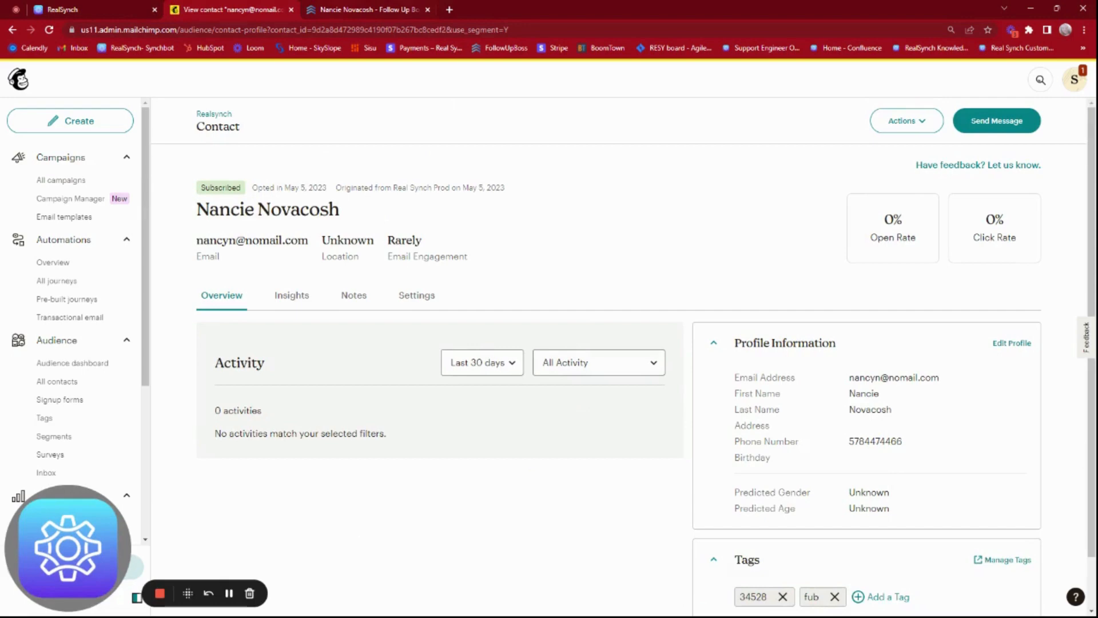
Step: Add the unsubscribe tag in Follow Up Boss and confirm Mailchimp shows the contact Unsubscribed
left_click(343, 10)
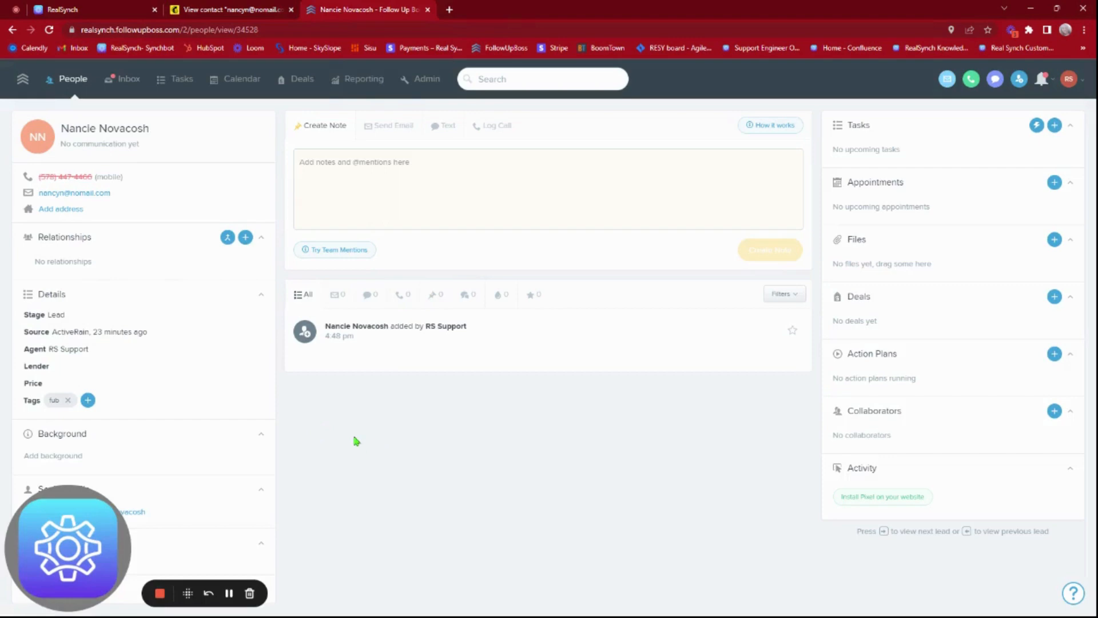
left_click(88, 400)
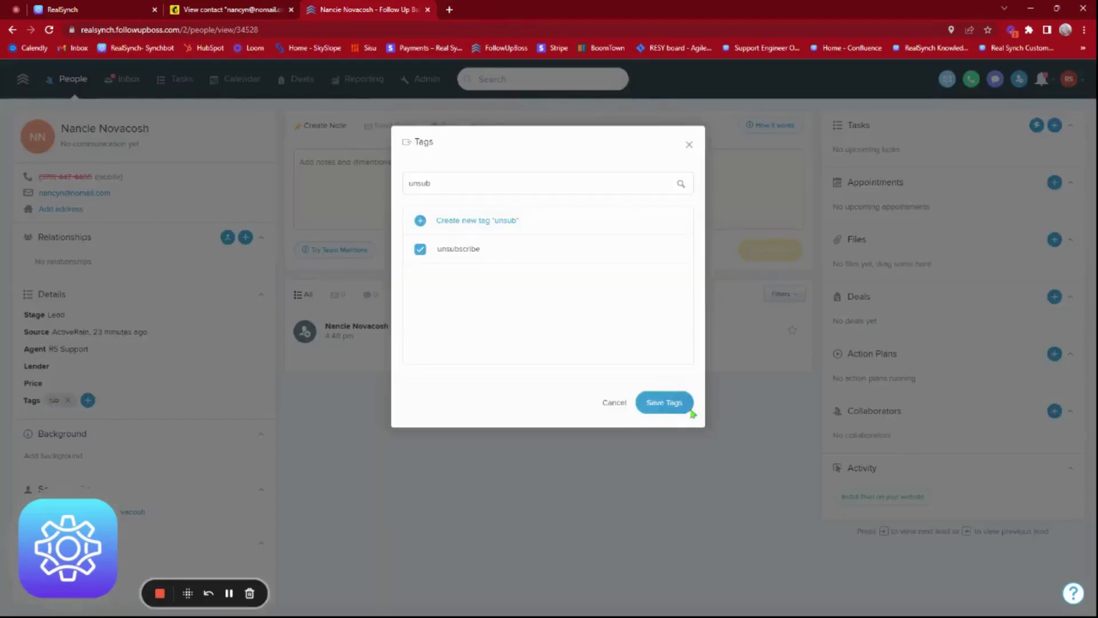
left_click(684, 403)
key("ctrl+shift+Tab")
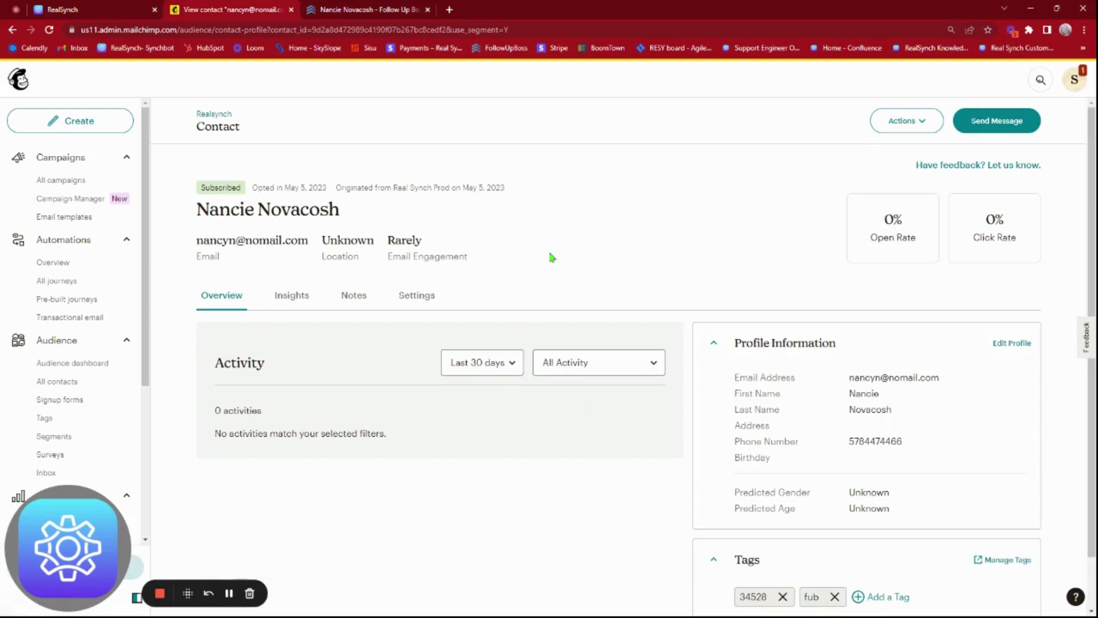
left_click(49, 29)
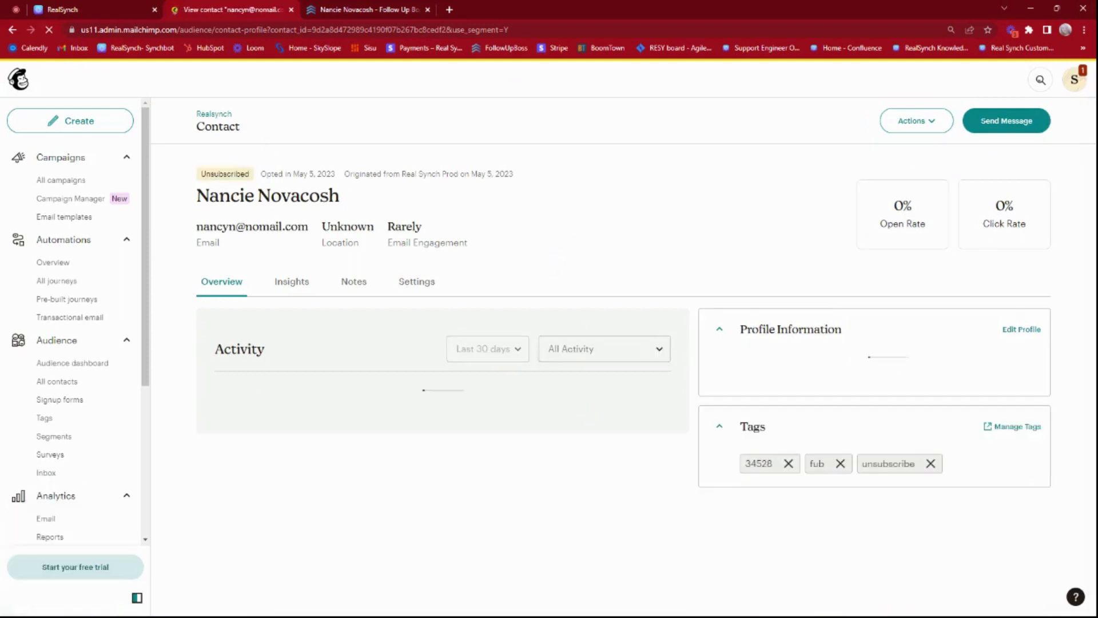